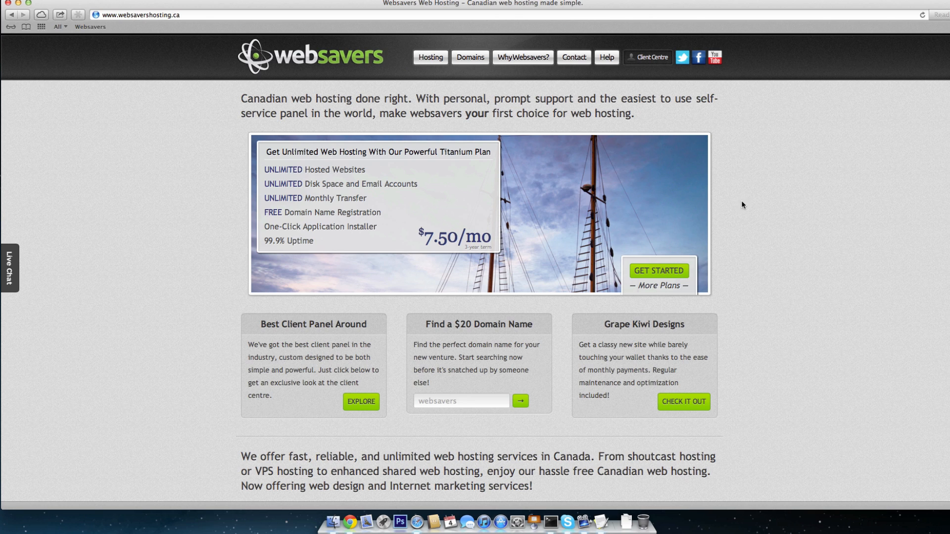
Step: Open the Websavers Client Centre dashboard showing billing, account overview and hosting plans
left_click(647, 59)
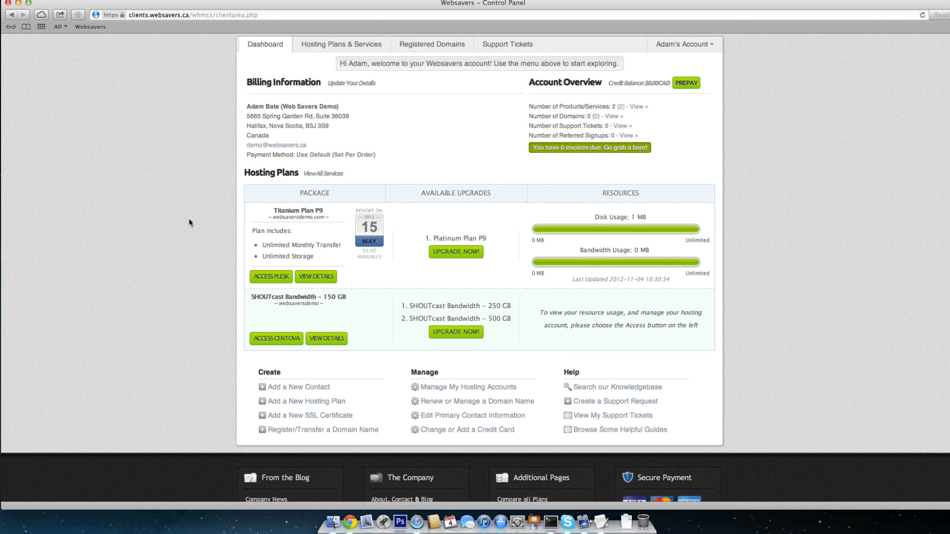
scroll(189, 223, "up", 1)
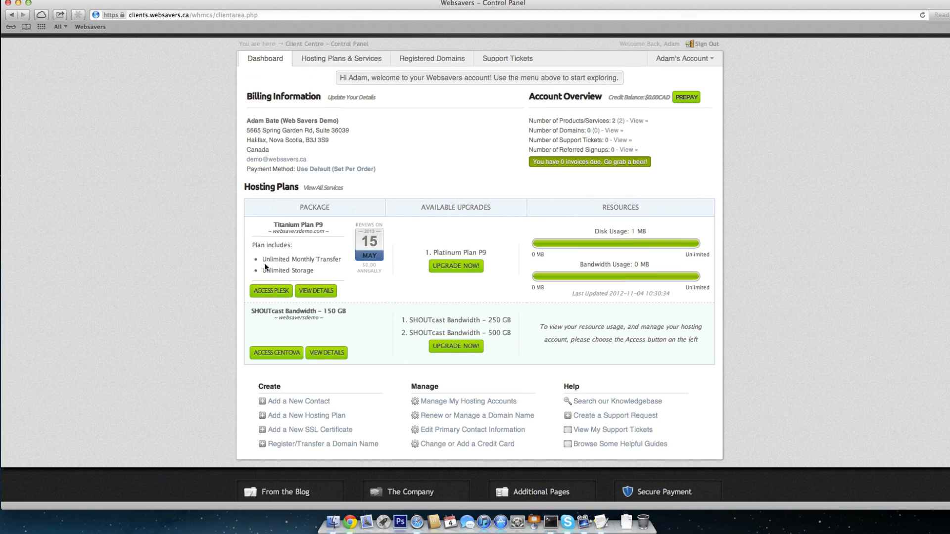
Step: Access Plesk for the Titanium plan and open the first websaversdemo.com mail account
left_click(272, 292)
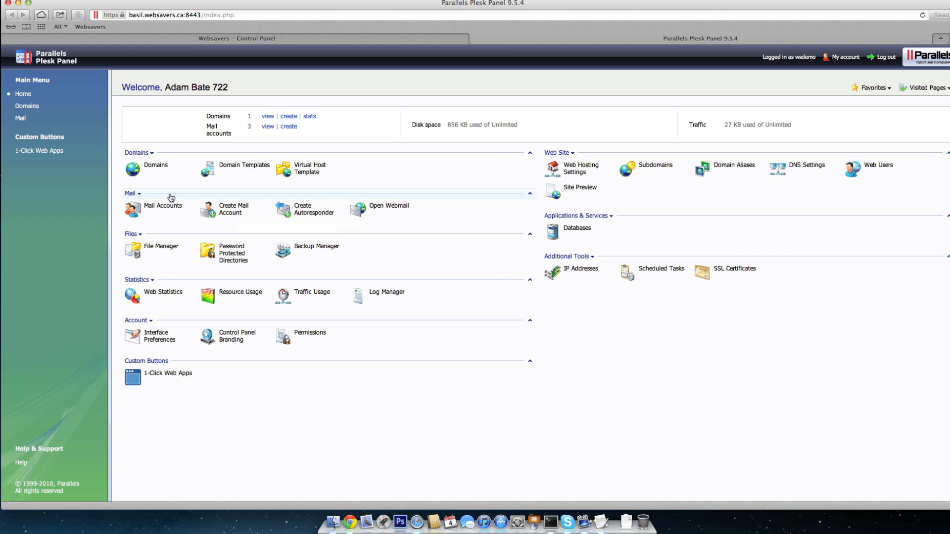
left_click(151, 169)
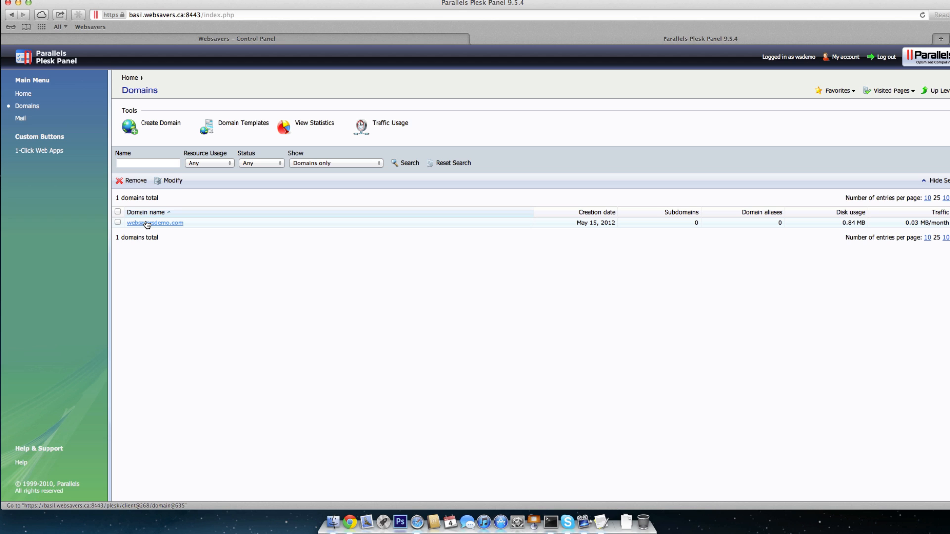
left_click(148, 224)
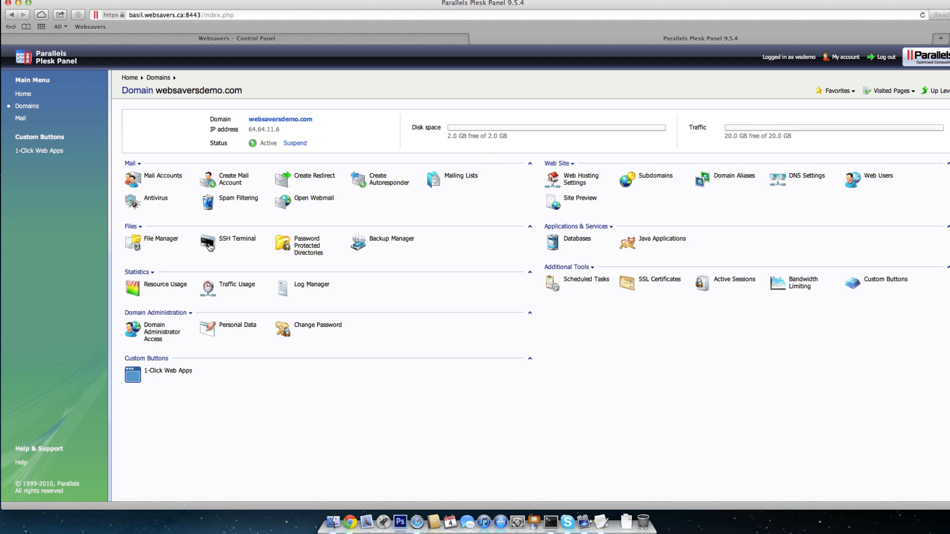
left_click(154, 179)
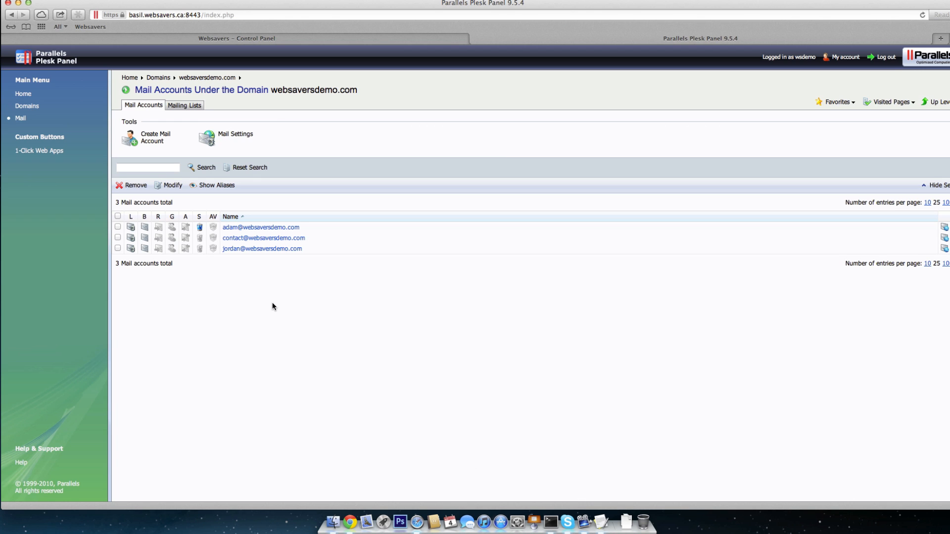
left_click(251, 228)
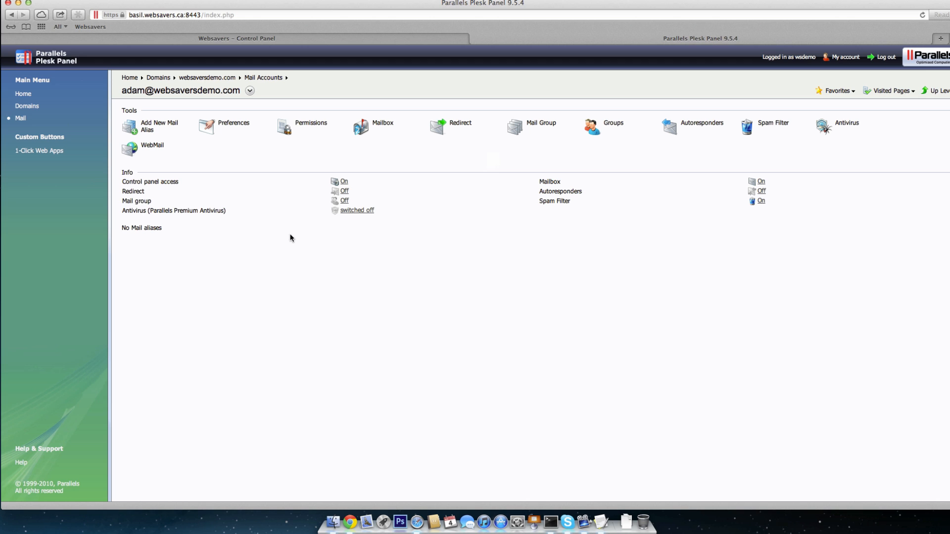
Step: Add a new activated autoresponder named 'Vacation-November' for the mail account
left_click(673, 127)
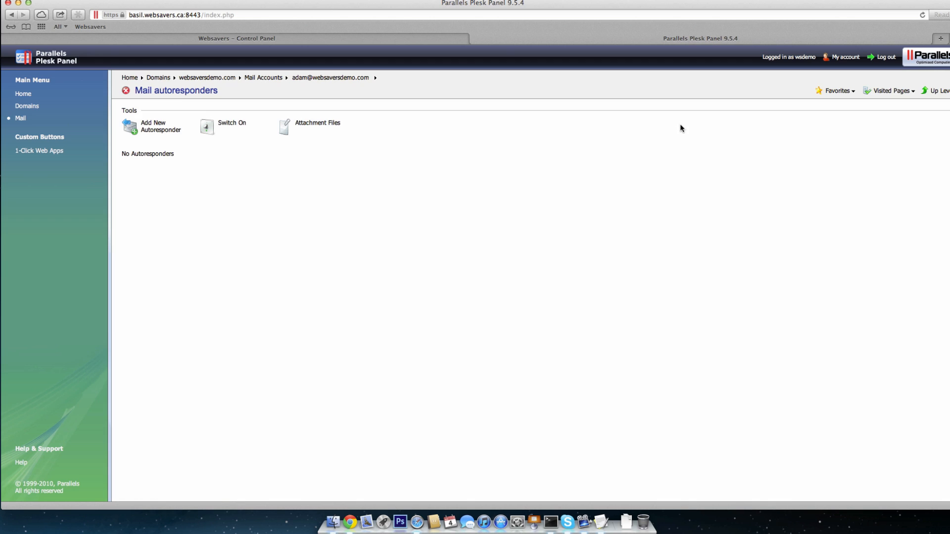
left_click(137, 130)
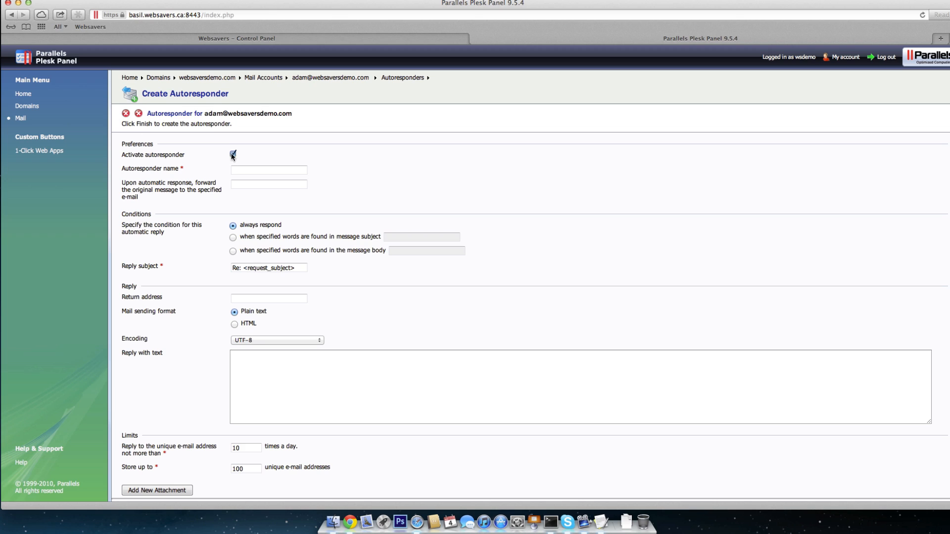
left_click(233, 154)
left_click(250, 170)
type("Vacation-November")
key("Tab")
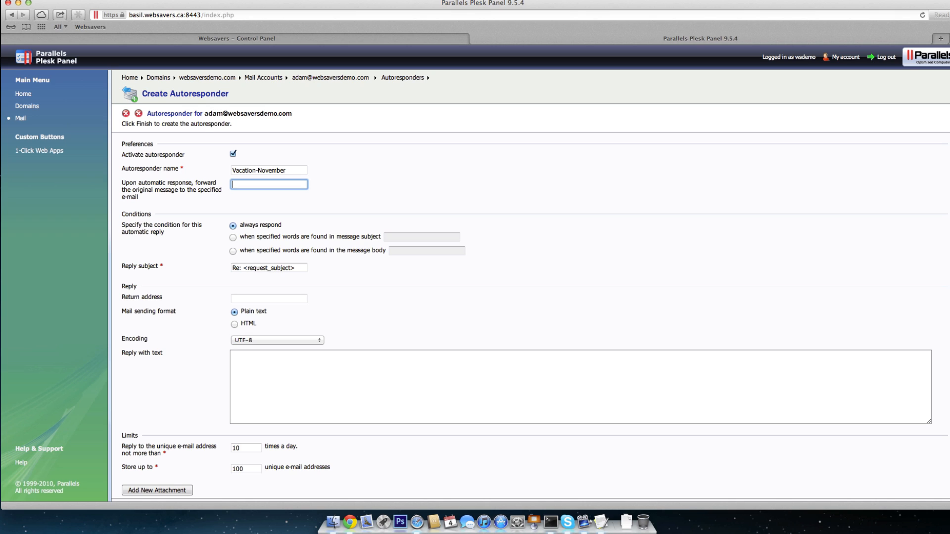
left_click(287, 170)
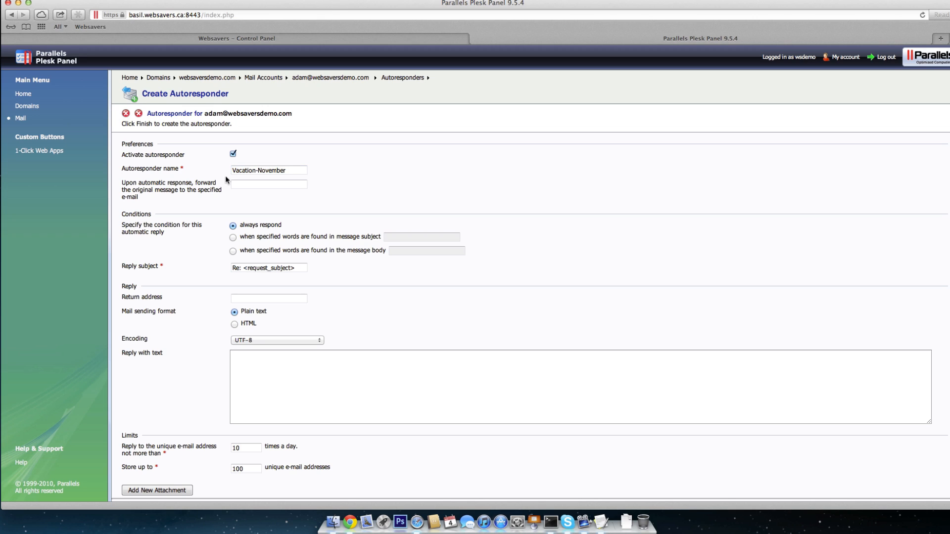
left_click(287, 183)
left_click(307, 176)
scroll(290, 189, "down", 2)
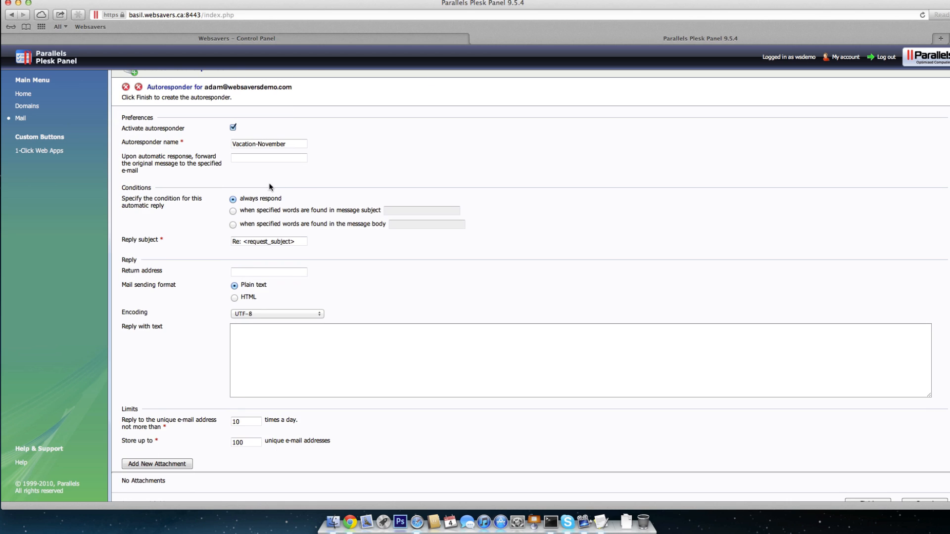
scroll(303, 186, "down", 1)
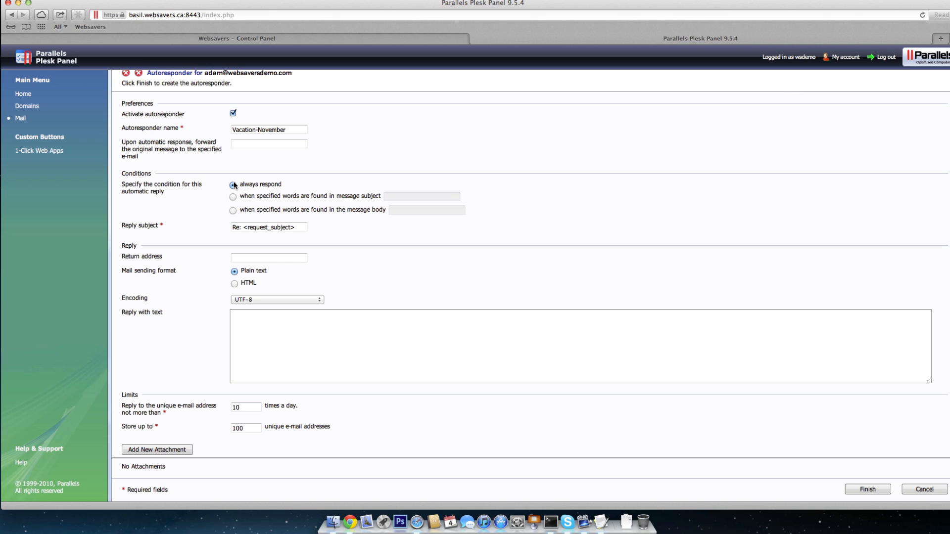
Step: Insert 'Out Of Office' into the reply subject, trying it bracketed at the start
left_click(244, 227)
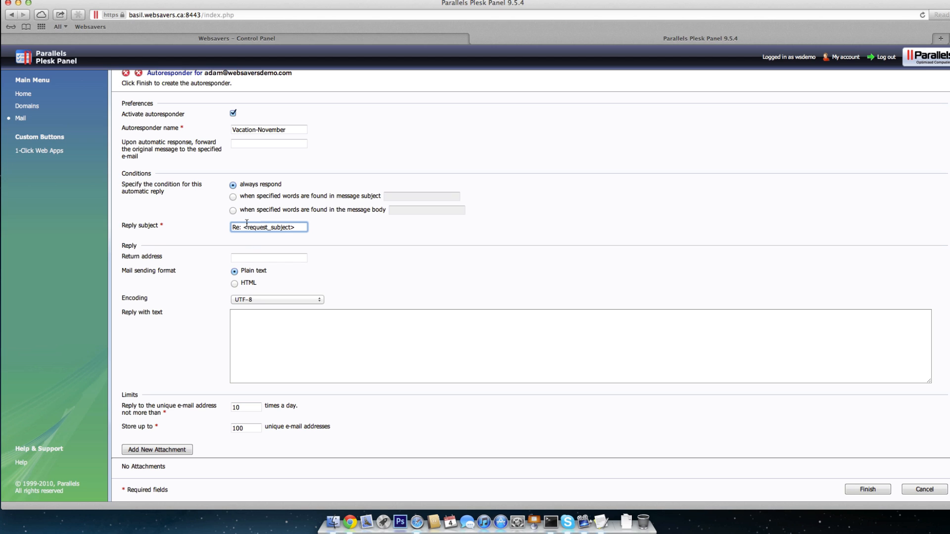
left_click(349, 238)
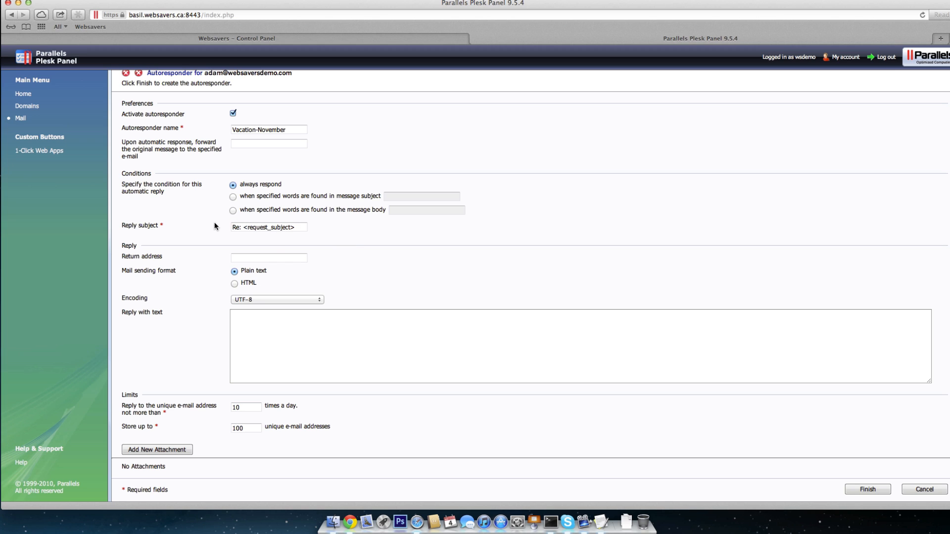
left_click(241, 226)
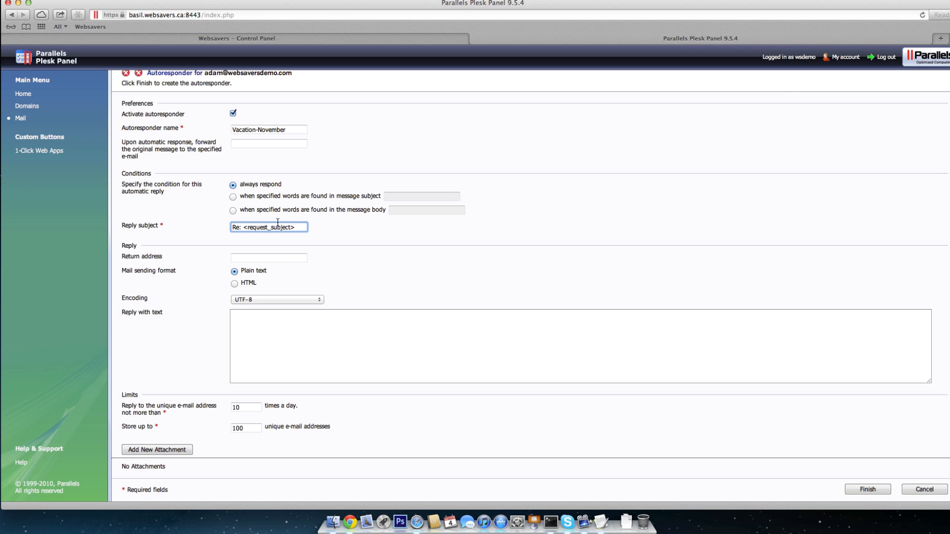
type("Out Of Office")
left_click_drag(242, 228, 280, 227)
key("super+c")
key("BackSpace")
key("super+Left")
key("super+v")
key("super+Left")
key("Delete")
left_click(271, 227)
type(")")
key("super+Left")
type("(")
Step: Settle the subject as 'Re: Out Of Office <request_subject>', leaving the return address empty
left_click_drag(286, 228, 209, 229)
left_click(272, 227)
key("shift+super+Left")
key("super+c")
key("BackSpace")
key("Delete")
key("super+v")
left_click(244, 228)
key("BackSpace")
left_click(279, 224)
left_click(243, 257)
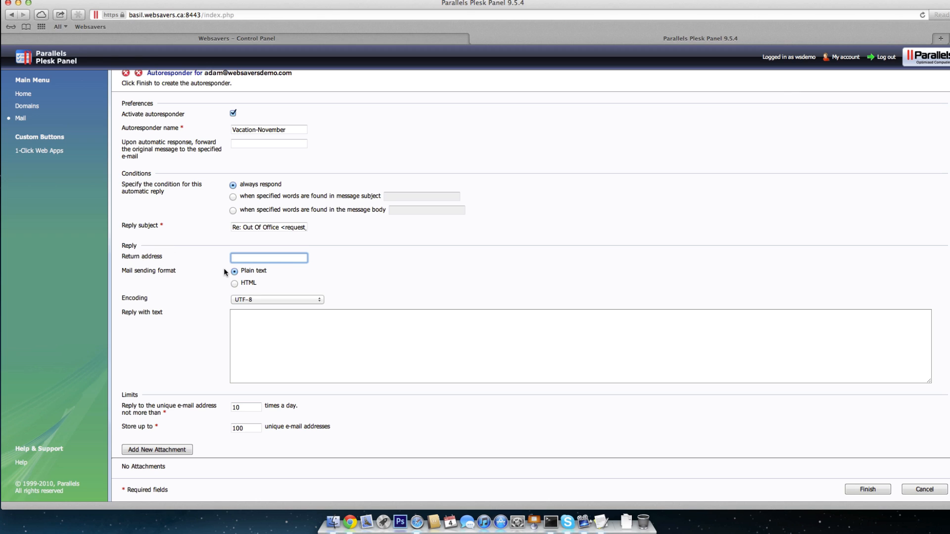
left_click(196, 264)
Step: Copy the out-of-office letter from TextEdit and paste it as the autoresponder's reply text
left_click(288, 331)
scroll(194, 284, "down", 1)
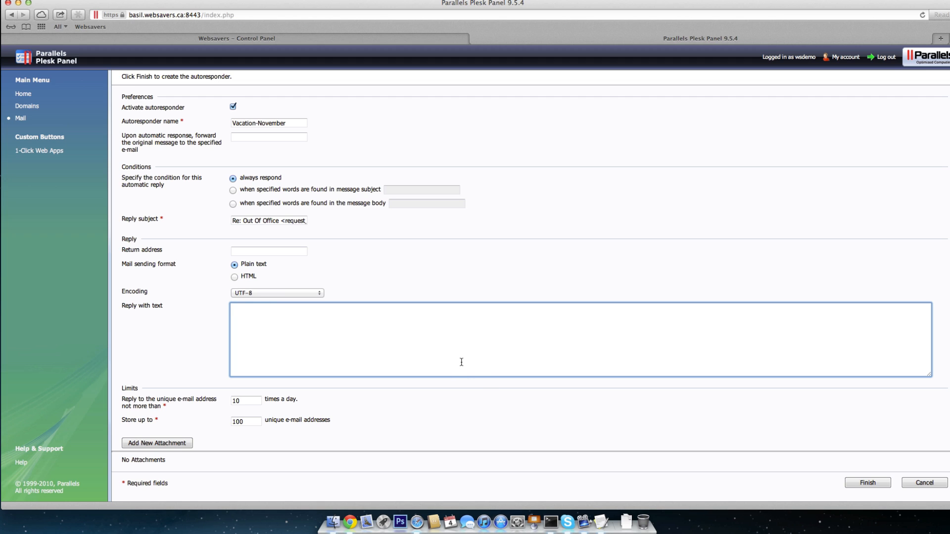
left_click(601, 525)
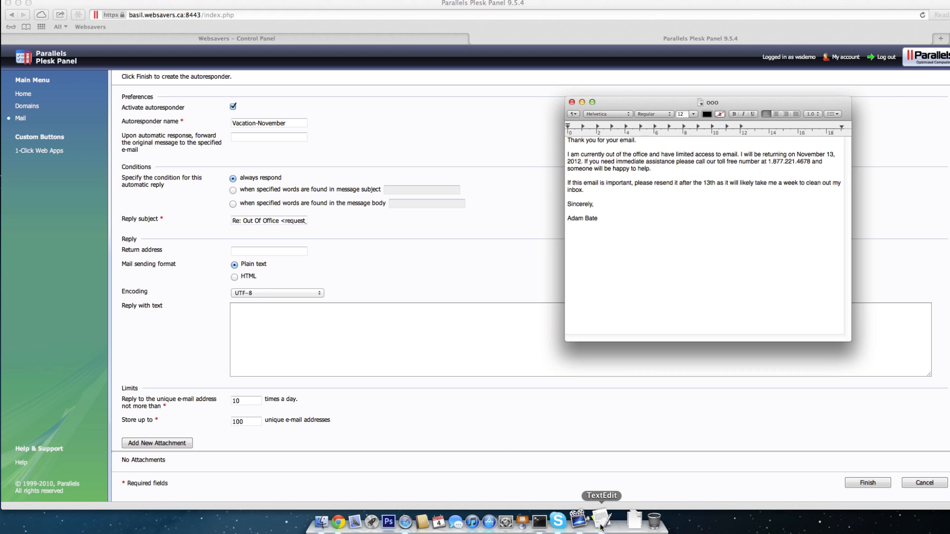
left_click_drag(636, 255, 519, 98)
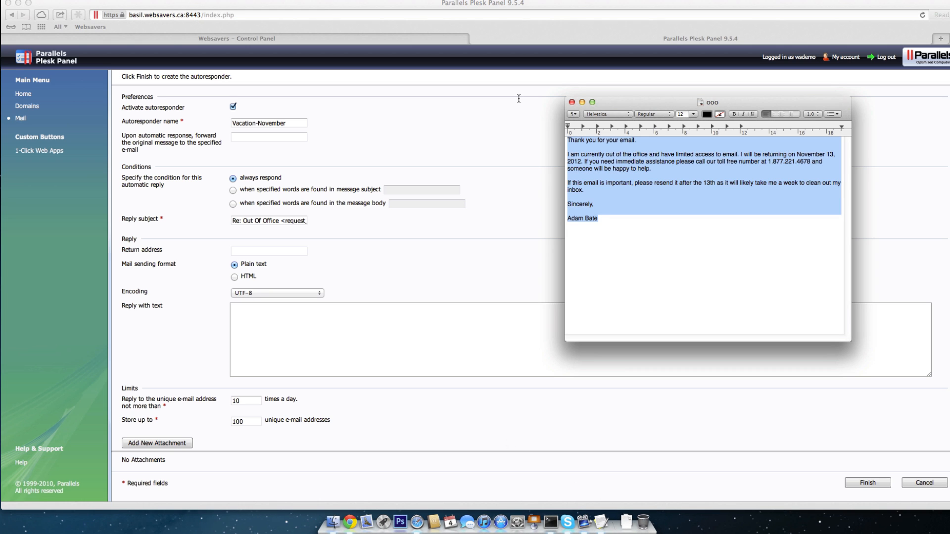
key("super+c")
left_click(526, 131)
left_click(259, 314)
key("super+v")
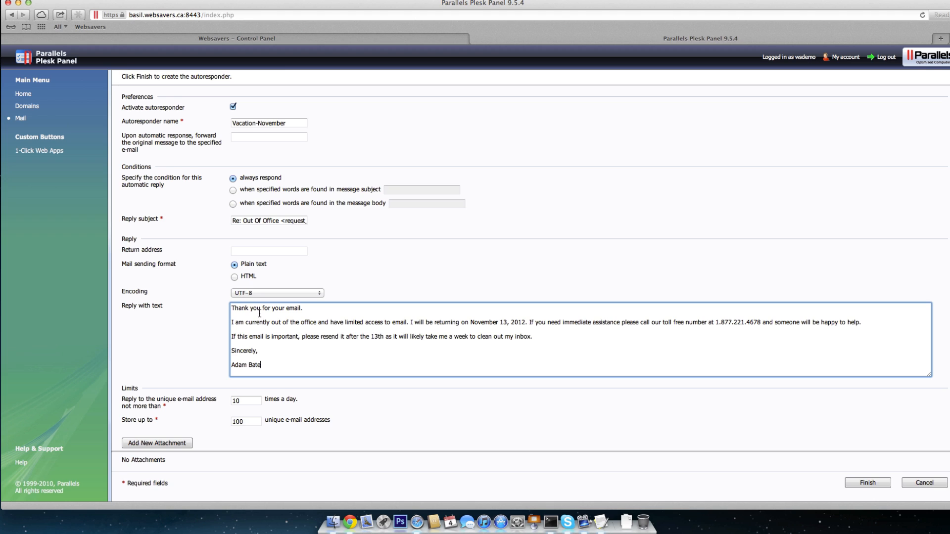
scroll(287, 318, "up", 1)
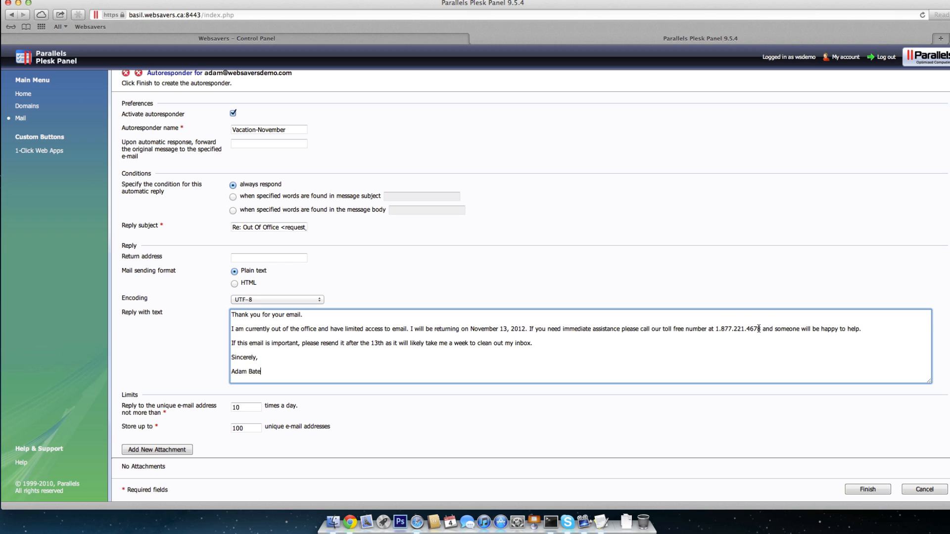
Step: Change the per-address reply limit from 10 to 1 per day, keeping 100 stored addresses
left_click(599, 340)
scroll(537, 342, "down", 1)
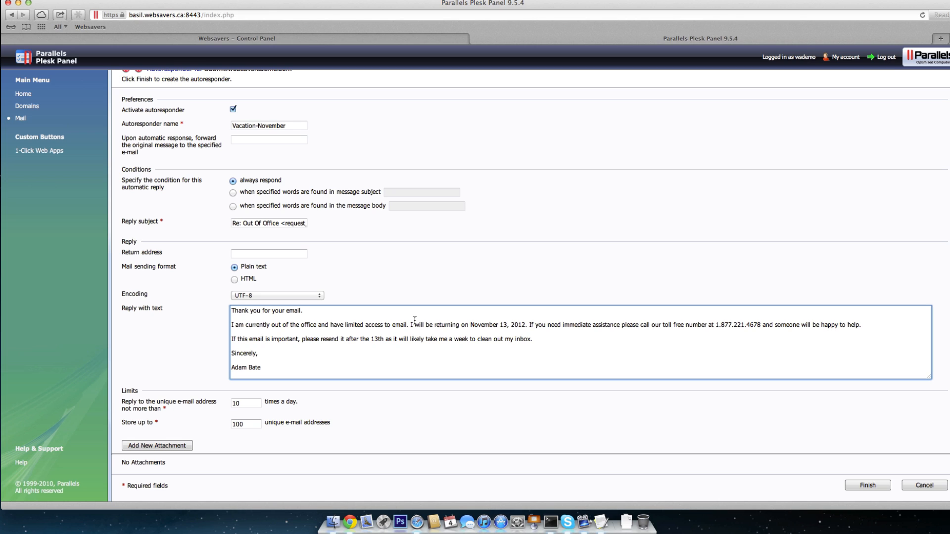
scroll(424, 347, "down", 1)
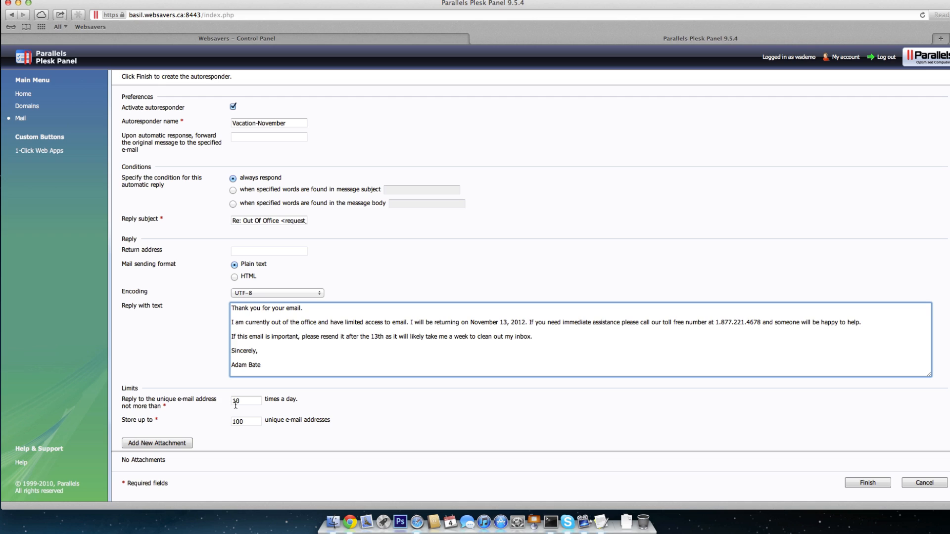
left_click_drag(259, 401, 217, 401)
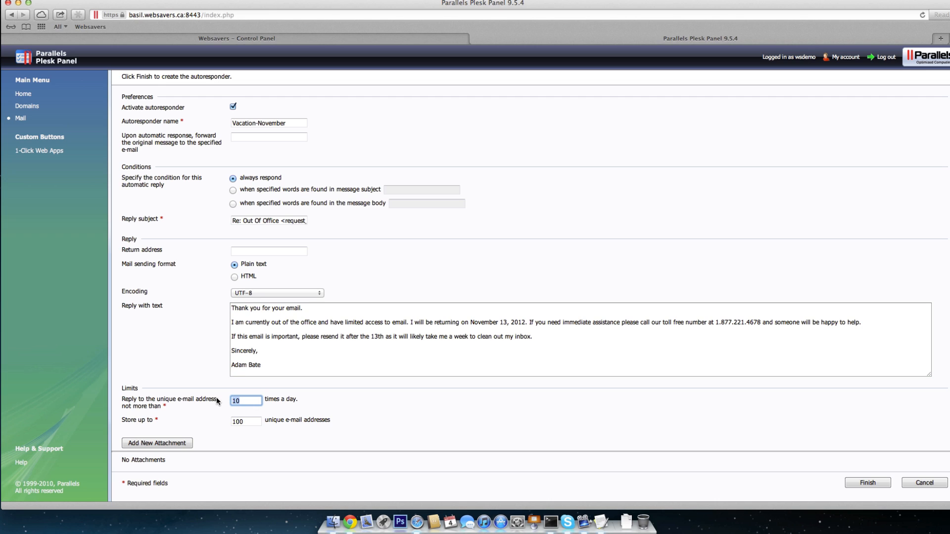
type("1")
left_click(285, 400)
left_click_drag(249, 421, 224, 420)
left_click(296, 423)
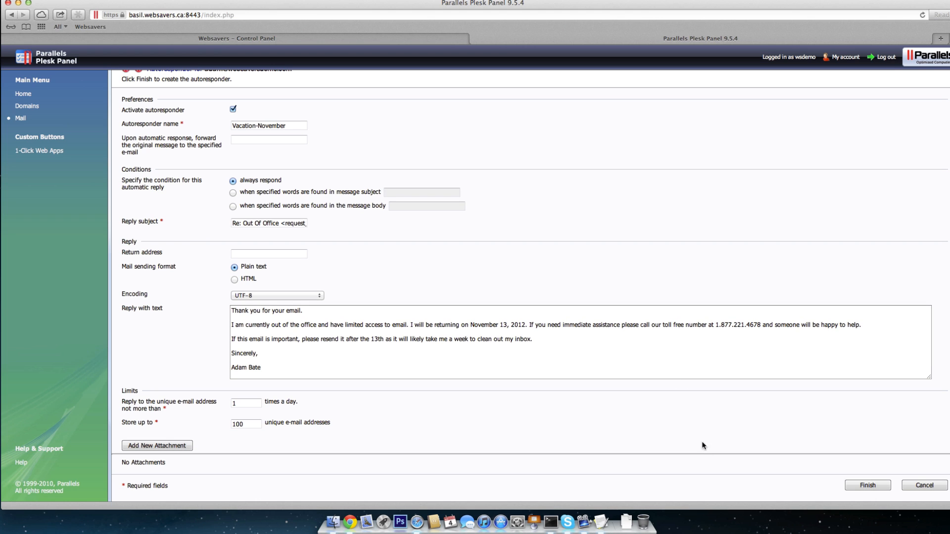
Step: Finish the form to create the Vacation-November autoresponder
left_click(880, 485)
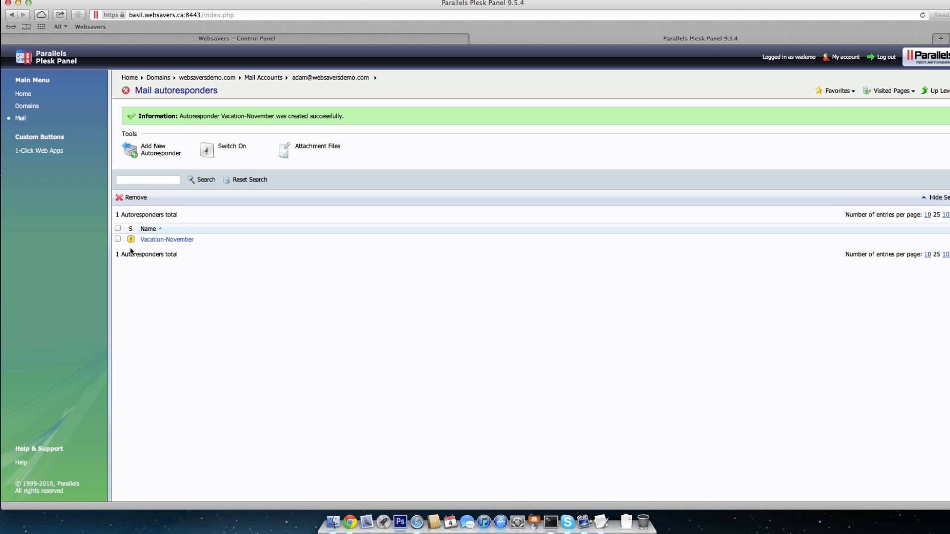
mouse_move(132, 242)
Step: Switch on autoresponders for the mail account
left_click(219, 150)
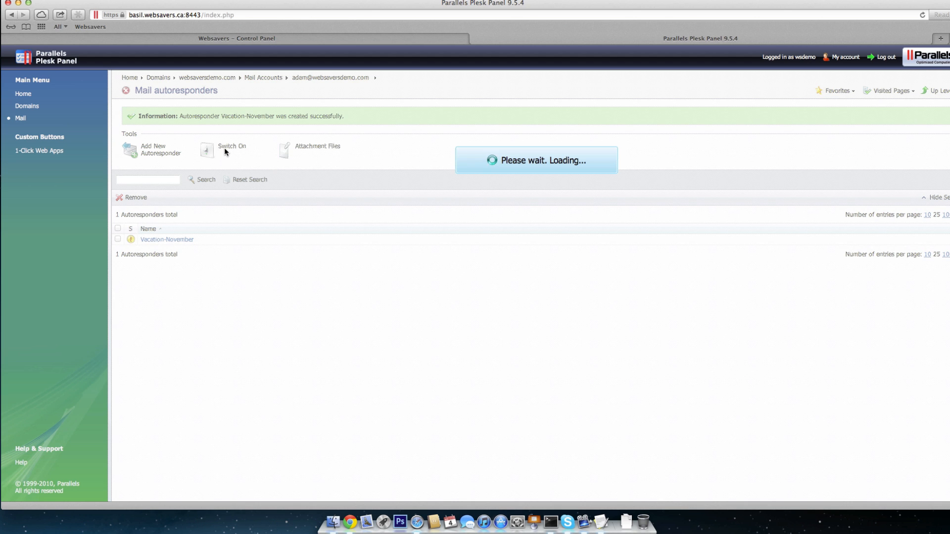